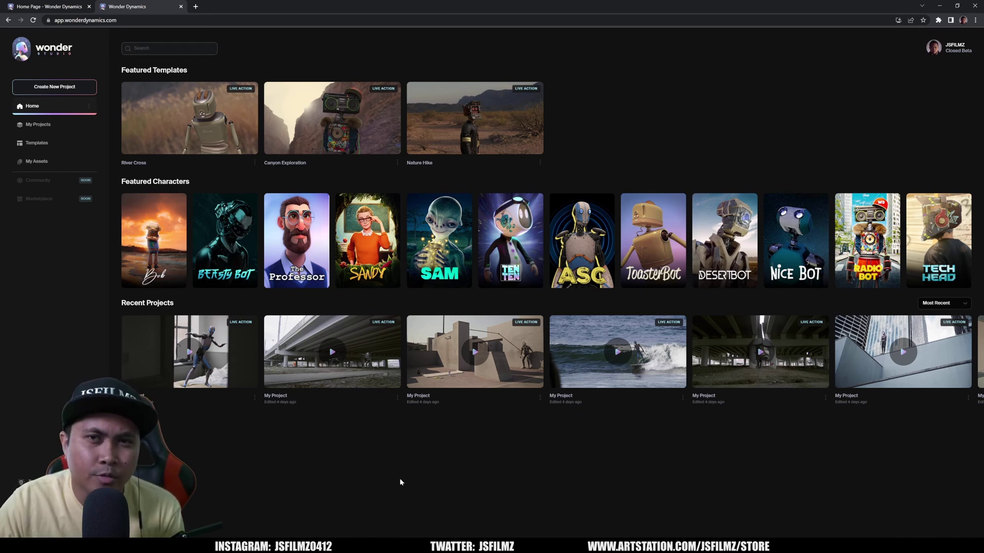
- Start a new Live Action project and add the long VID clip, which triggers the account-limit notice
left_click(54, 88)
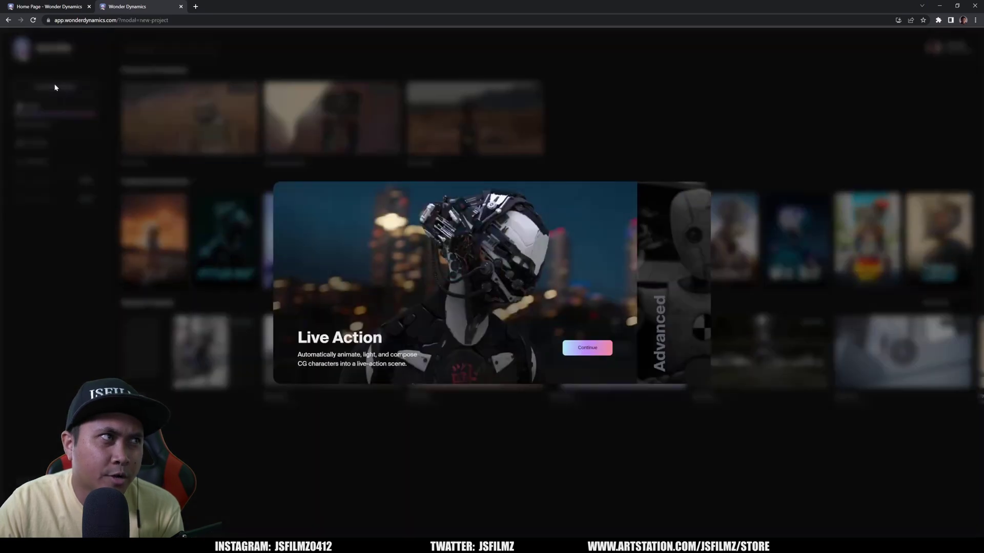
left_click(584, 353)
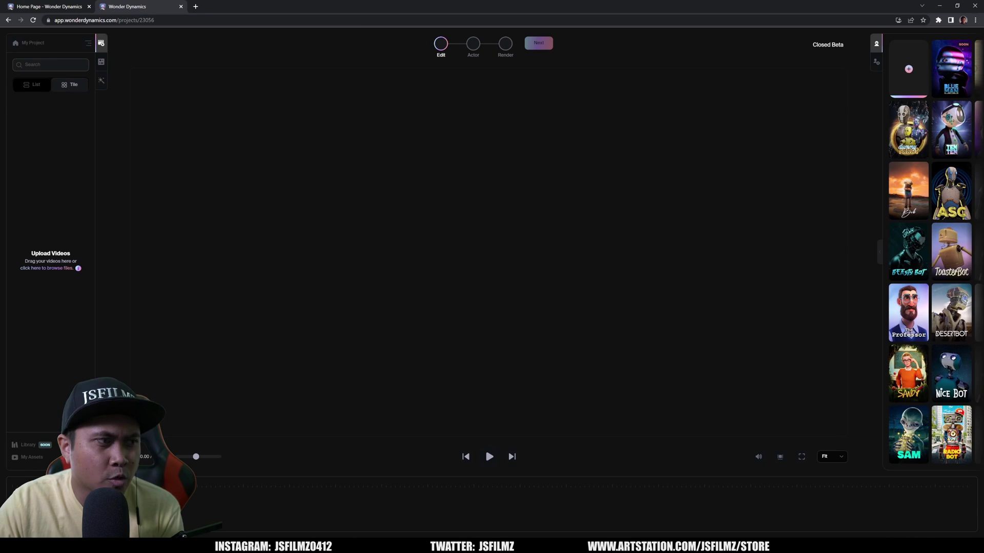
left_click_drag(983, 278, 538, 265)
left_click(510, 370)
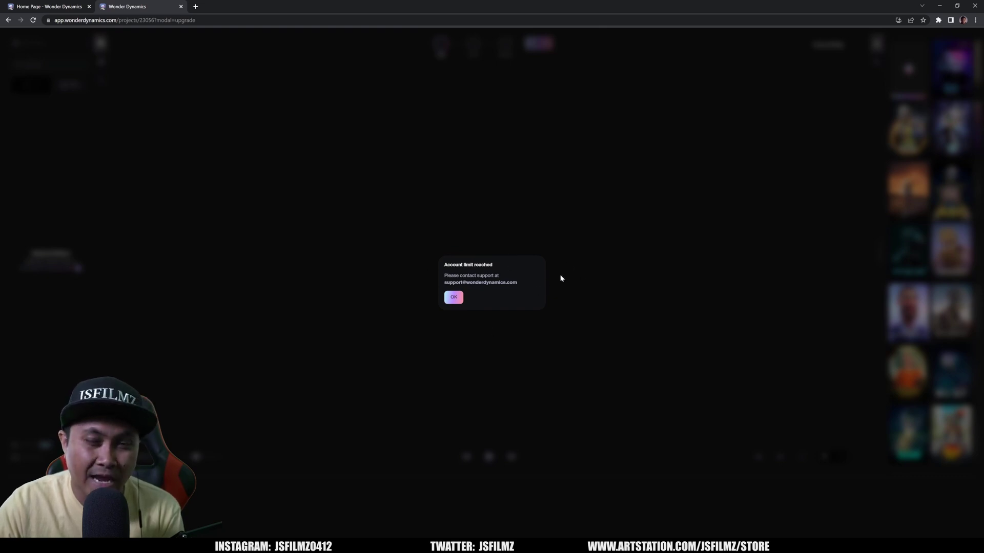
- Dismiss the account-limit notice and go back to the home page
left_click(454, 297)
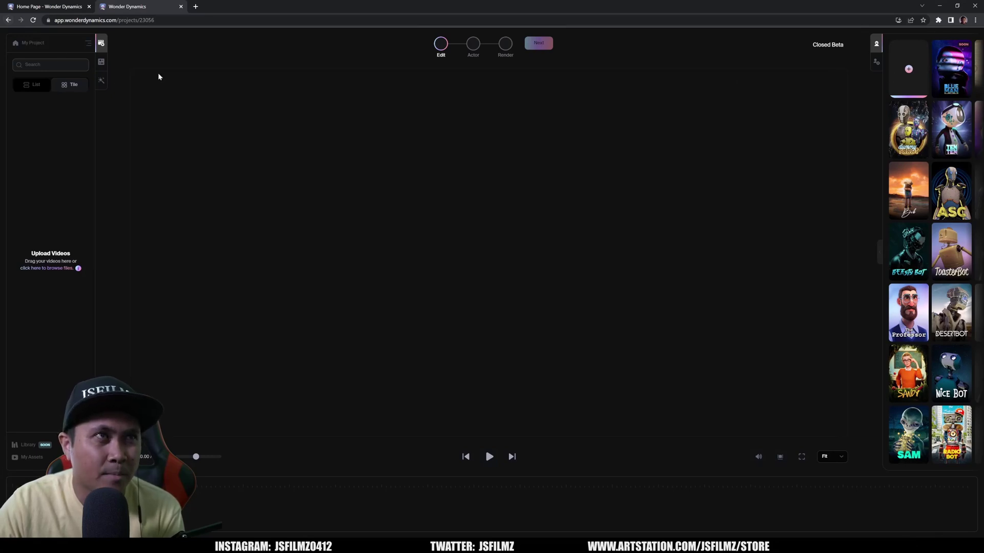
left_click(9, 20)
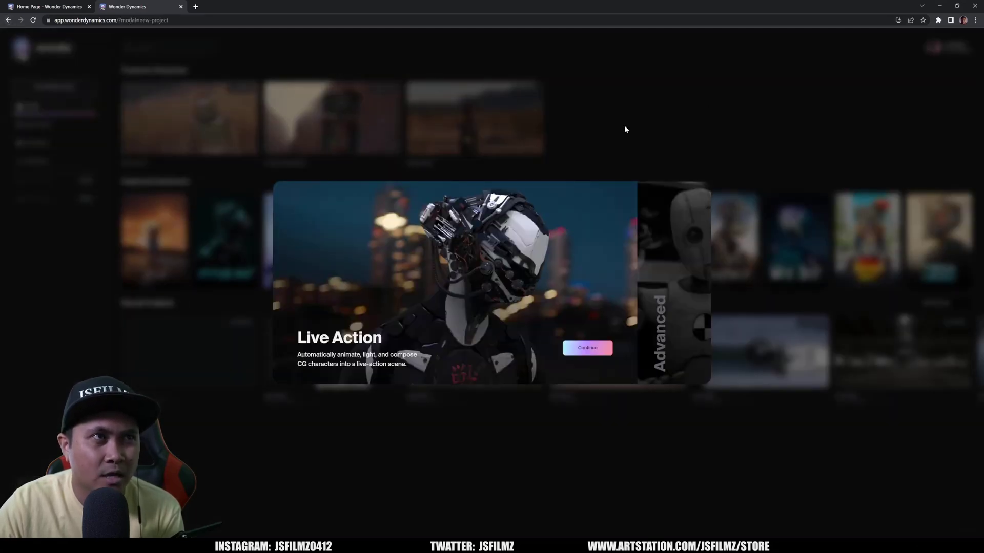
left_click(624, 129)
- Review the storage and render-time Current Balance in User Settings
left_click(936, 51)
left_click(953, 65)
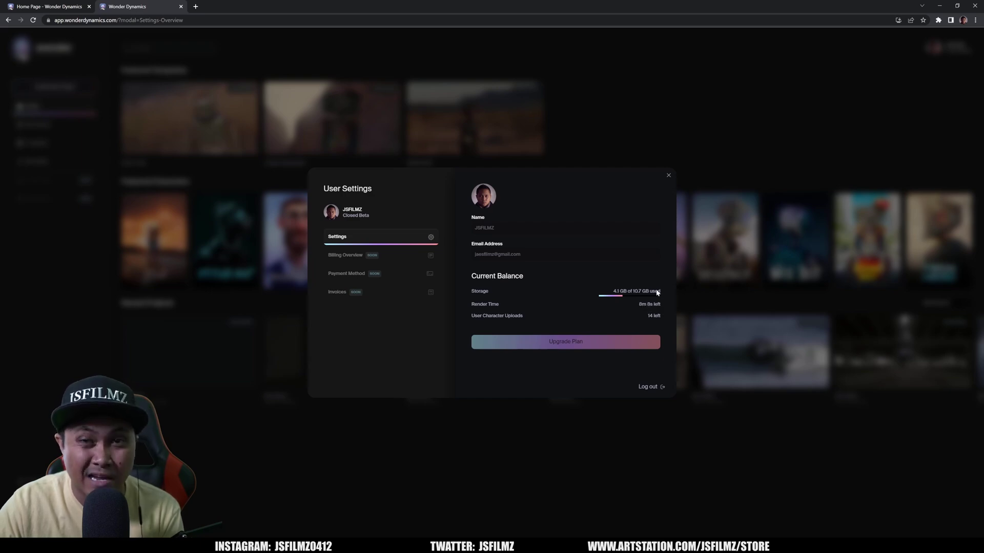
left_click(668, 175)
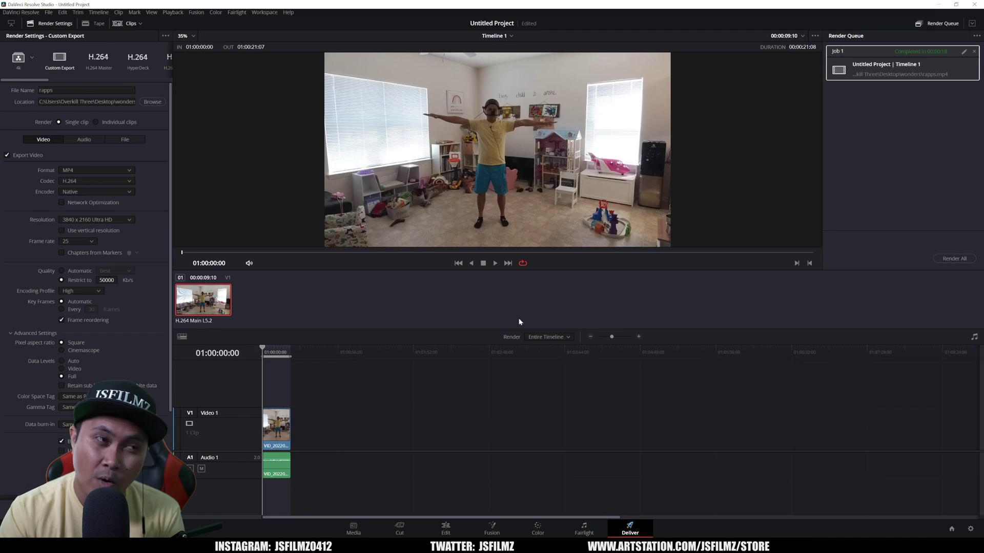
- Open the recent empty project, upload rapps.mp4 into it, and play through the clip
left_click(940, 4)
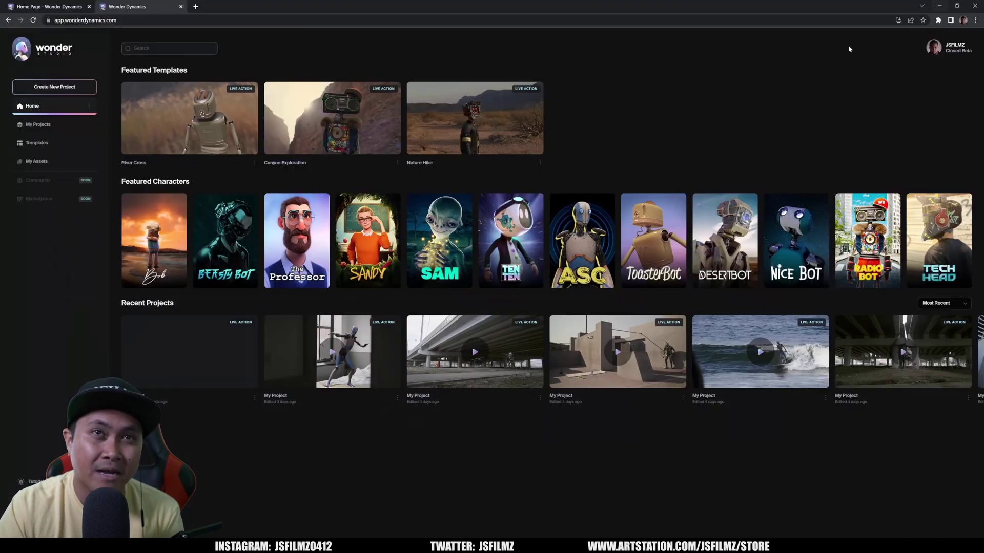
left_click(180, 354)
key("alt+Tab")
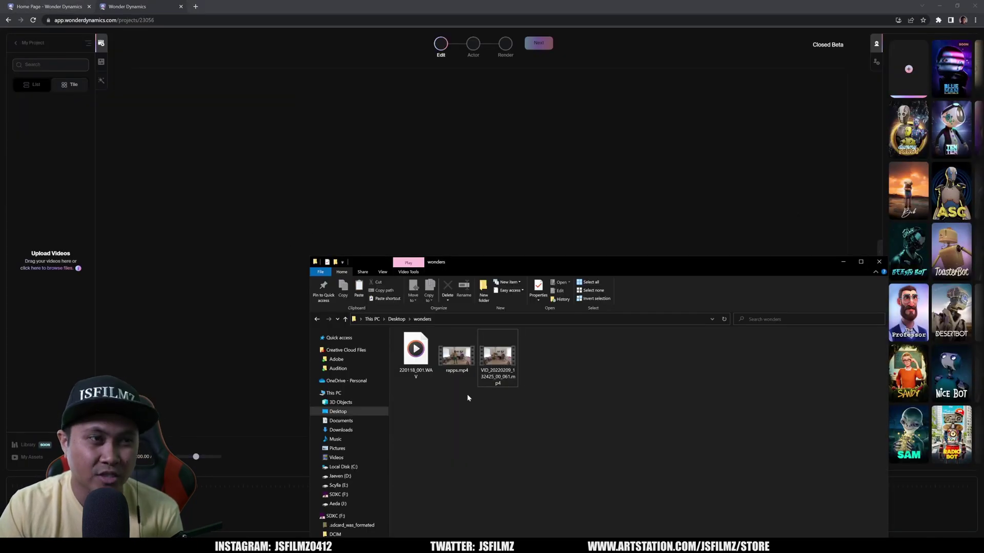
left_click(456, 359)
left_click_drag(456, 358, 431, 238)
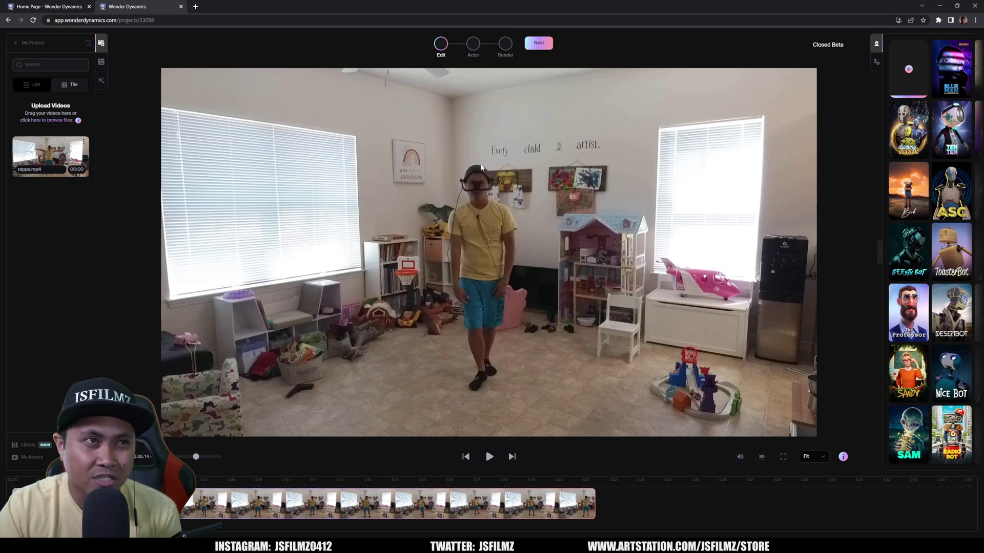
left_click(488, 457)
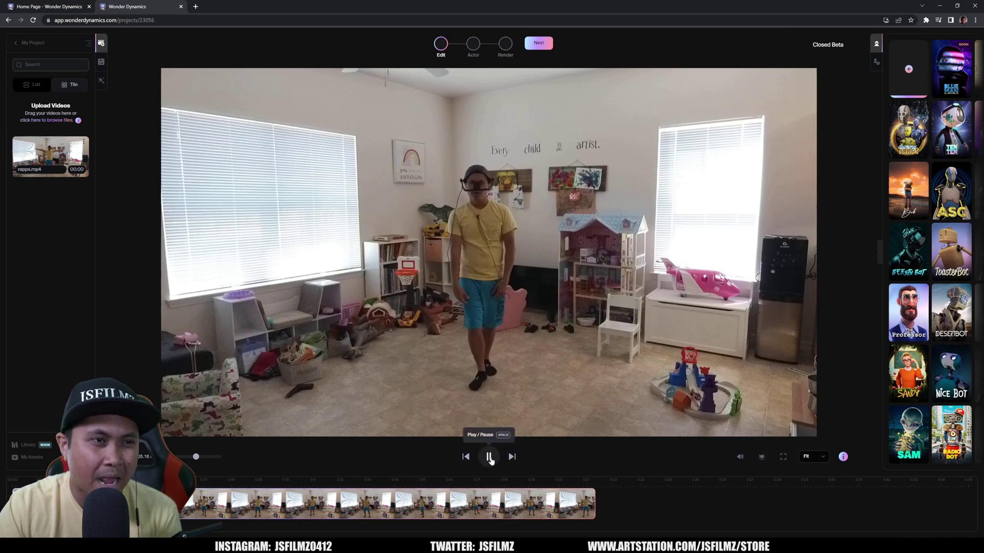
left_click(488, 457)
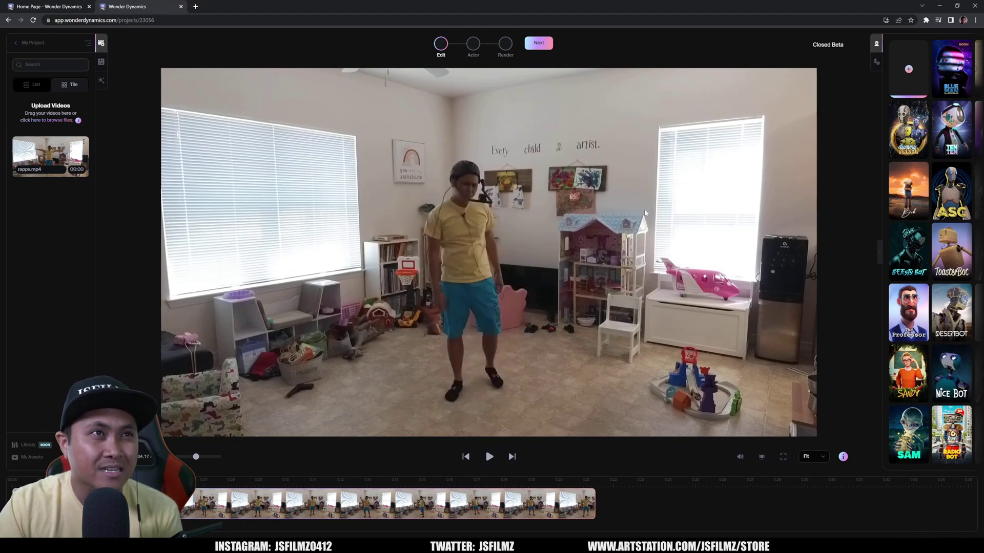
- Scan the T-pose frame to detect the actor in the footage
left_click(536, 41)
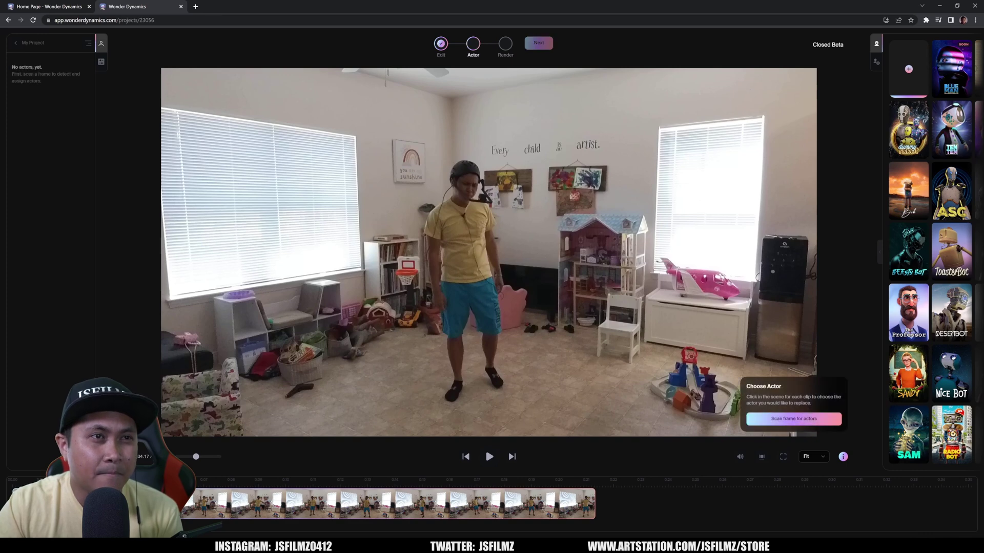
left_click(784, 418)
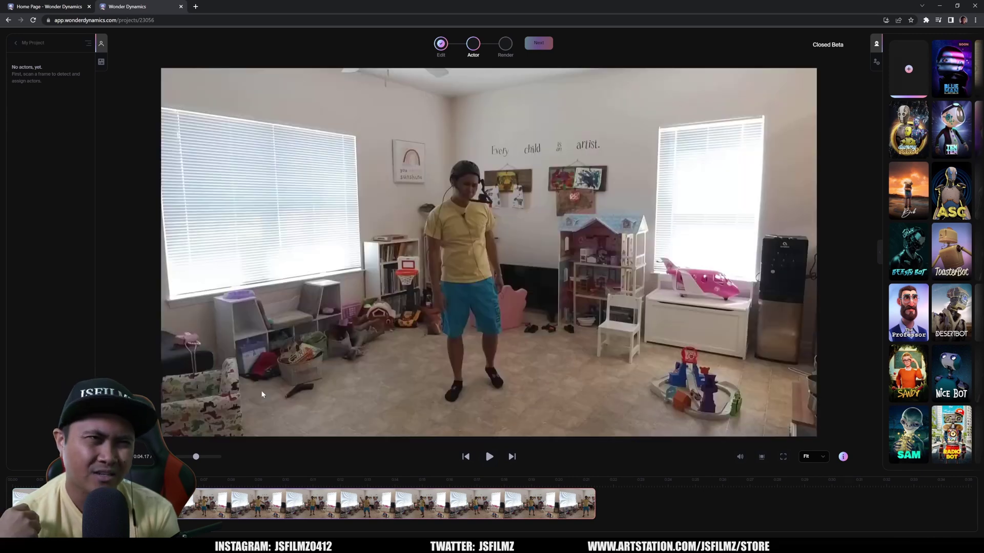
left_click(36, 479)
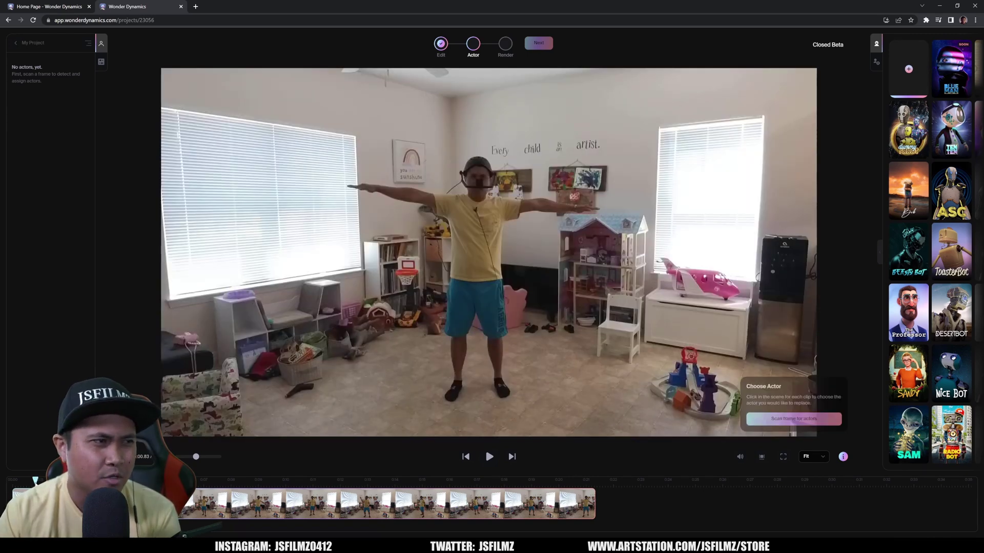
left_click(777, 418)
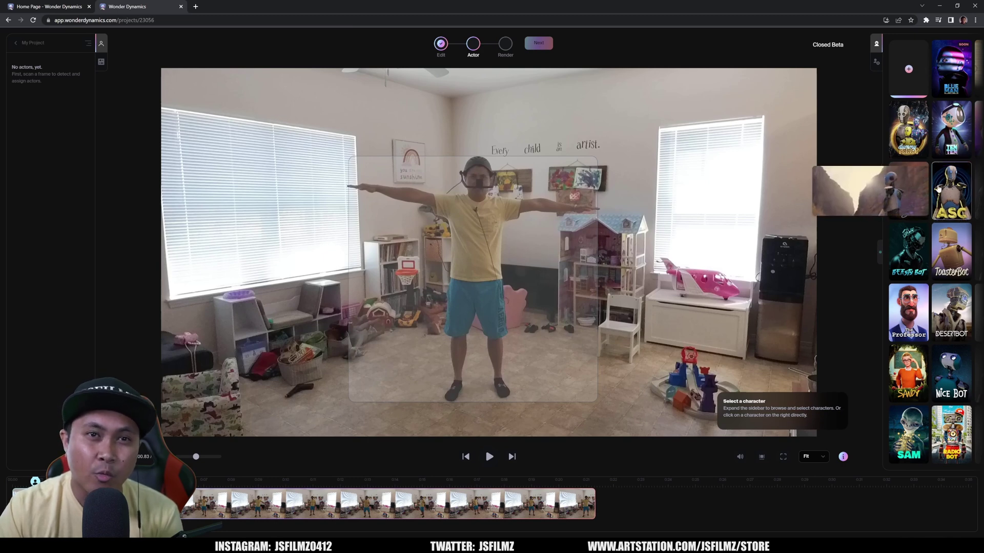
- Cast Actor 1 as the Dummy Robot character and proceed to the render settings
mouse_move(906, 249)
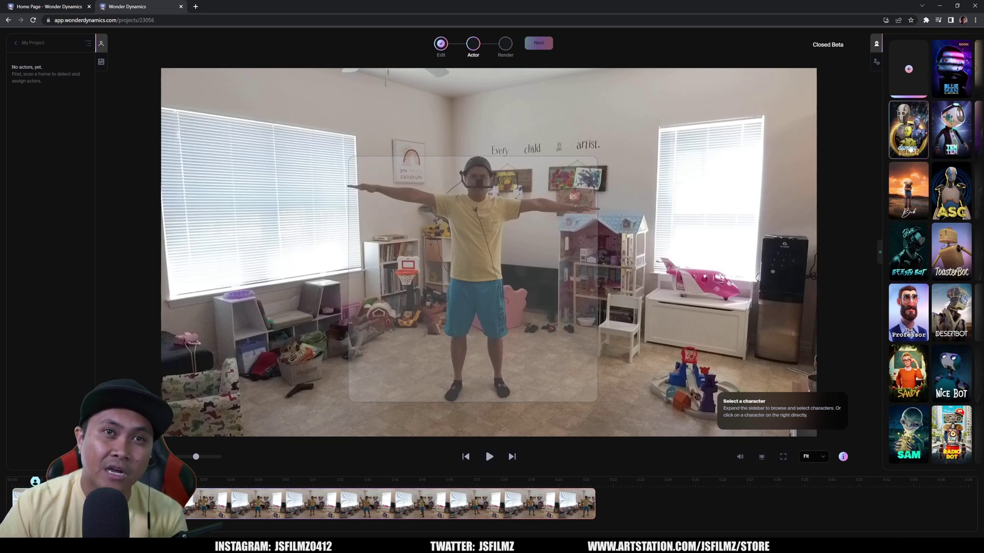
left_click(911, 138)
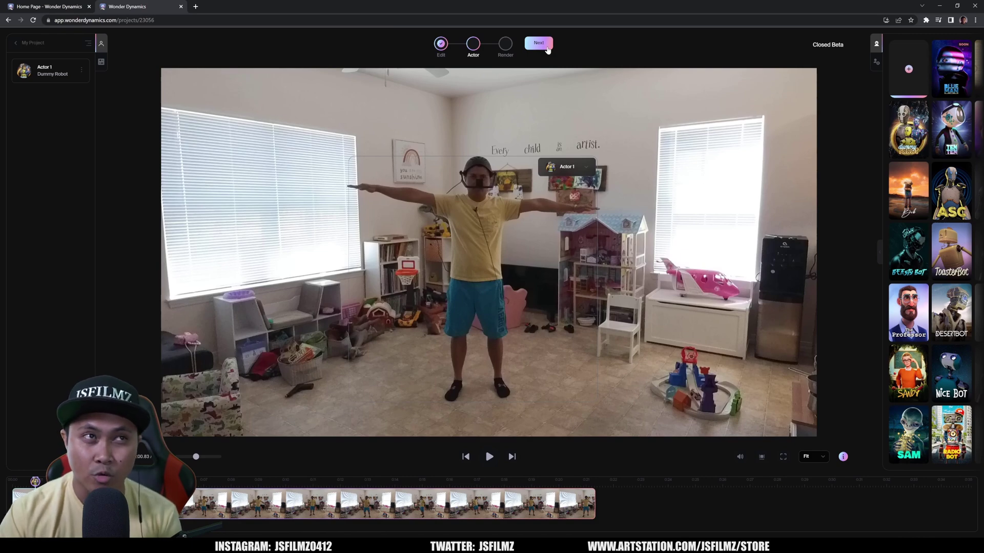
left_click(546, 45)
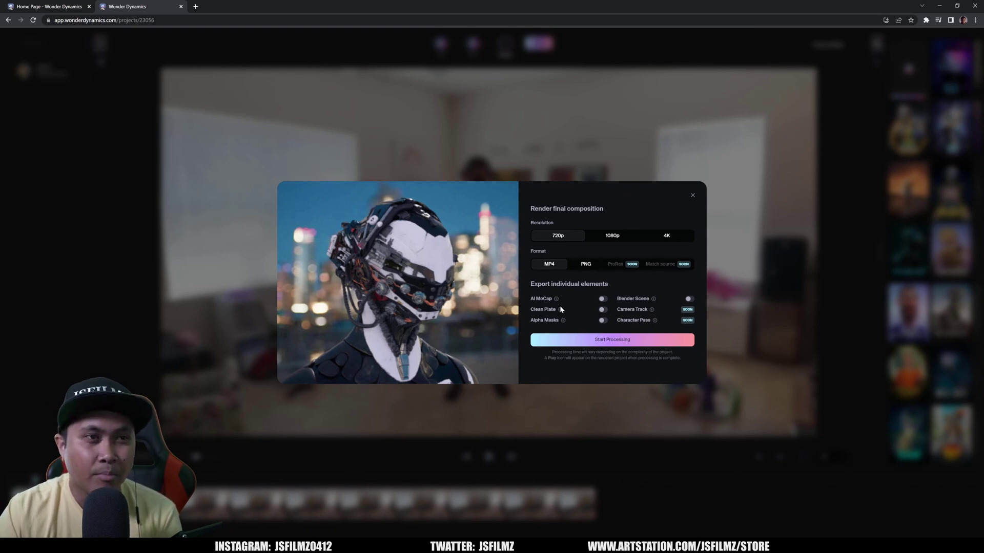
- Enable the AI MoCap and Blender Scene exports and start processing the render
left_click(603, 300)
left_click(689, 299)
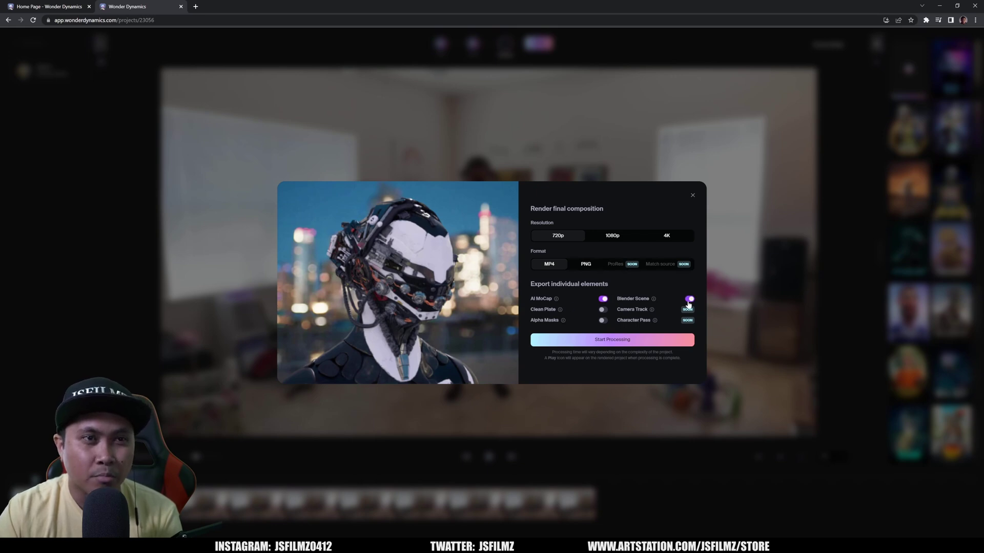
left_click(603, 340)
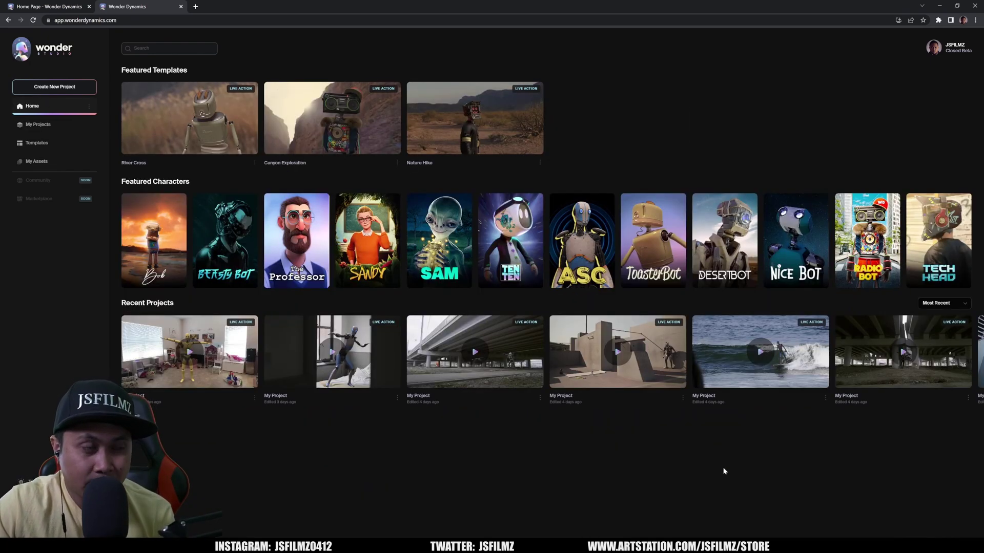
- Open the newest rapps project's finished results from Recent Projects
left_click(193, 387)
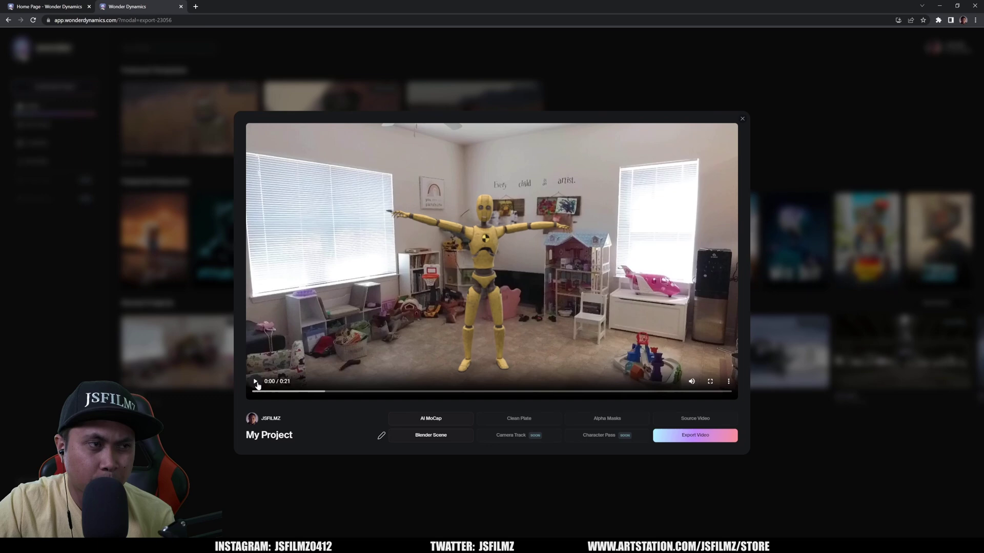
- Play the 21-second rendered preview of the Dummy Robot in the room
left_click(256, 382)
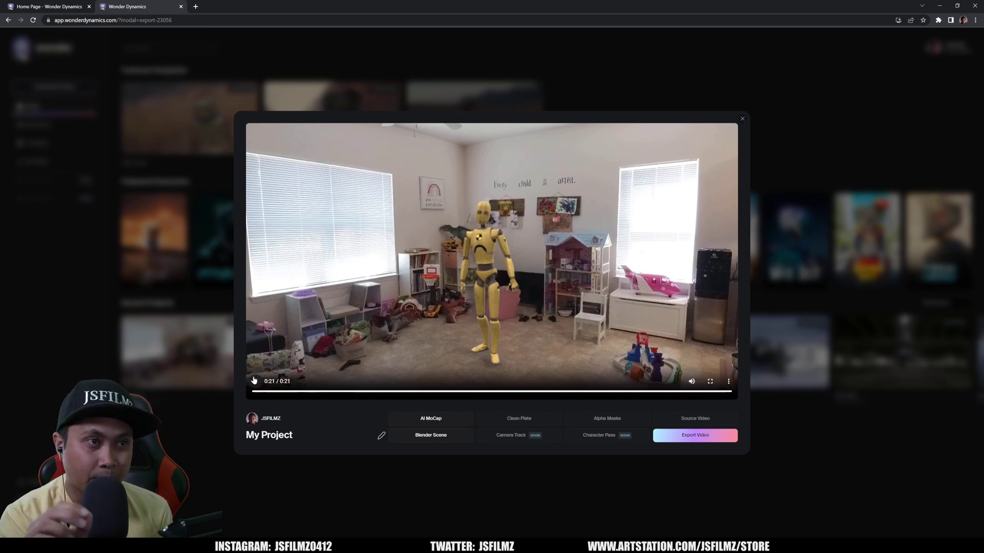
- Download the Blender scene zip, extract it in Downloads, and open cut0_0_532_lighting.blend
left_click(430, 438)
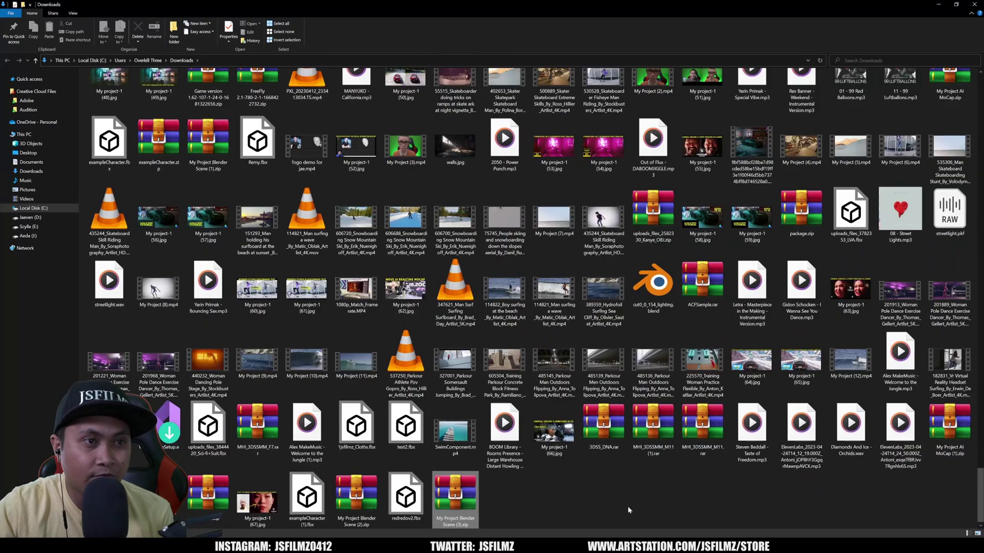
right_click(471, 494)
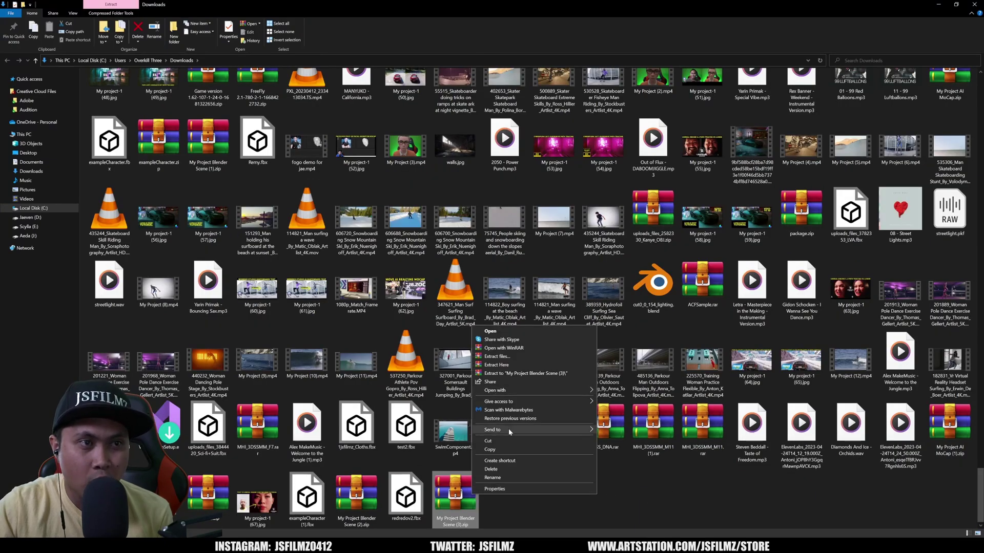
left_click(499, 365)
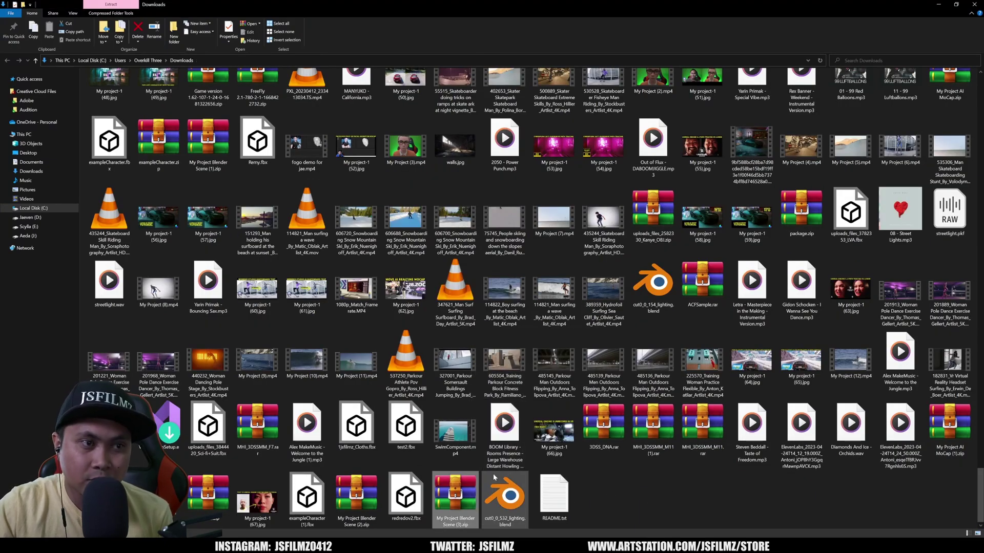
double_click(510, 496)
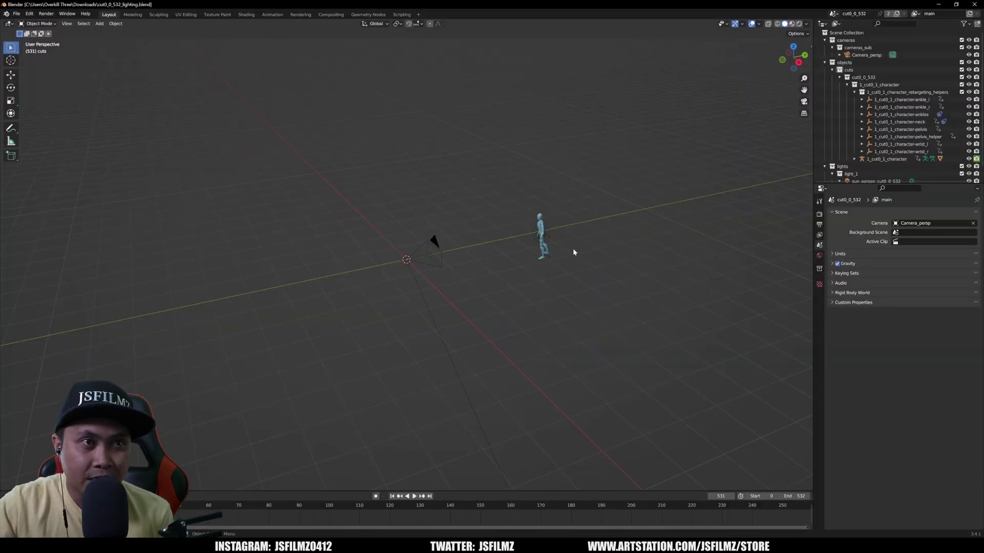
- Switch to the camera view, select the dummy character, and play its mocap animation
key("KP_0")
left_click(400, 251)
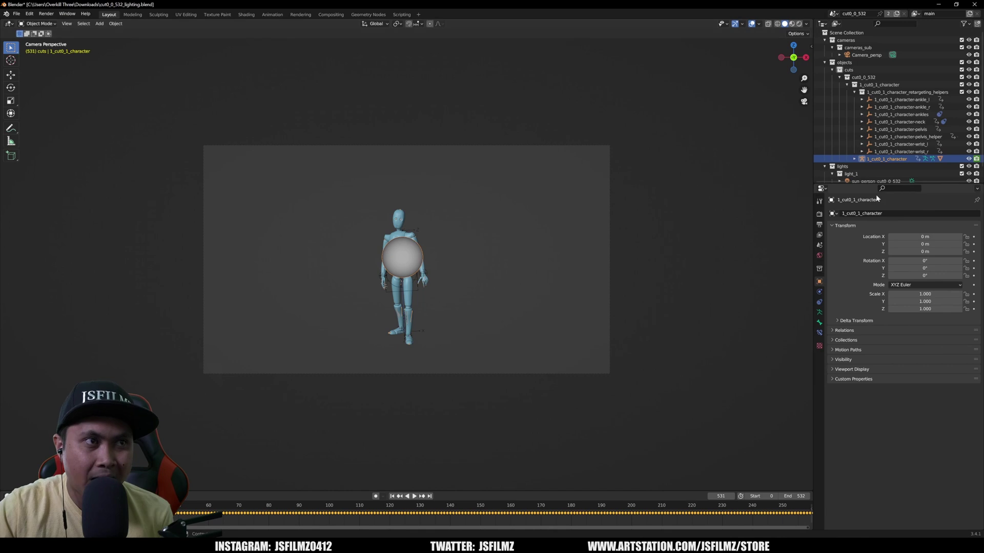
key("space")
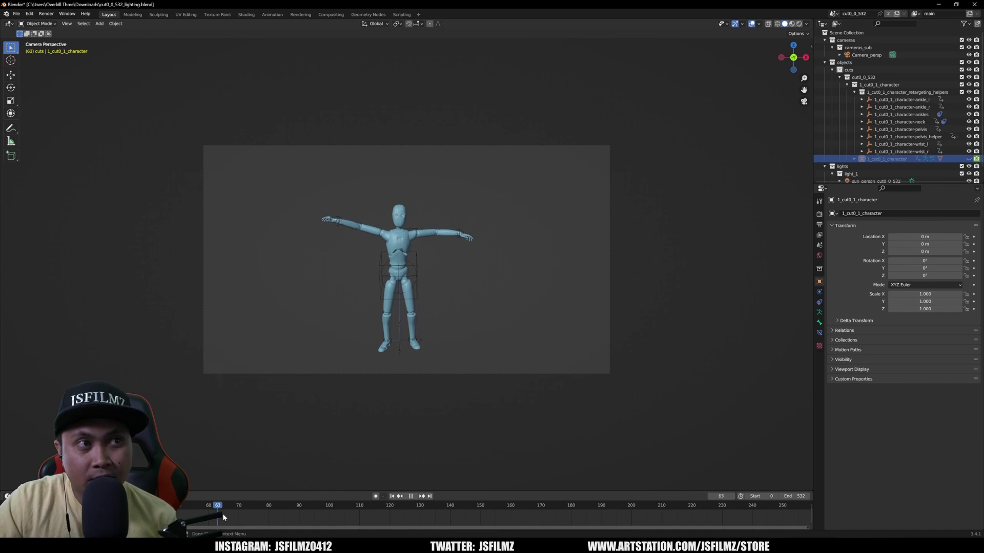
- Scrub and replay the mocap animation, checking frames 188, 146 and around 83
left_click_drag(222, 514, 558, 512)
key("space")
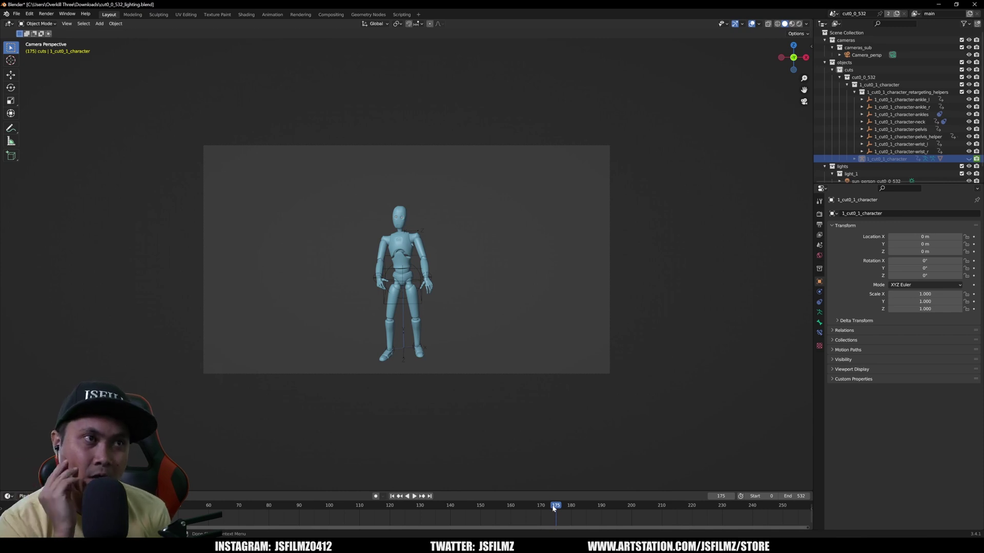
key("space")
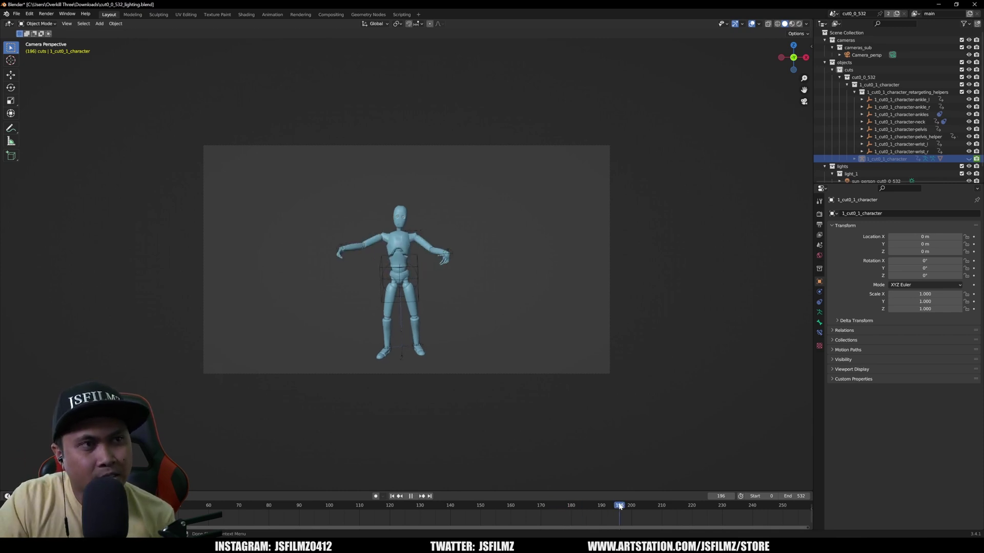
left_click_drag(646, 506, 596, 509)
key("space")
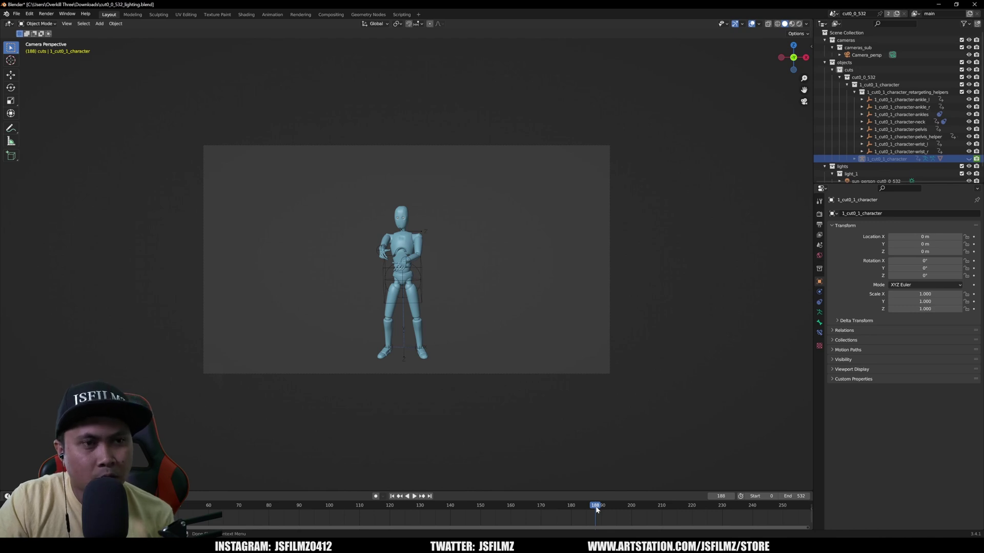
left_click_drag(596, 509, 467, 509)
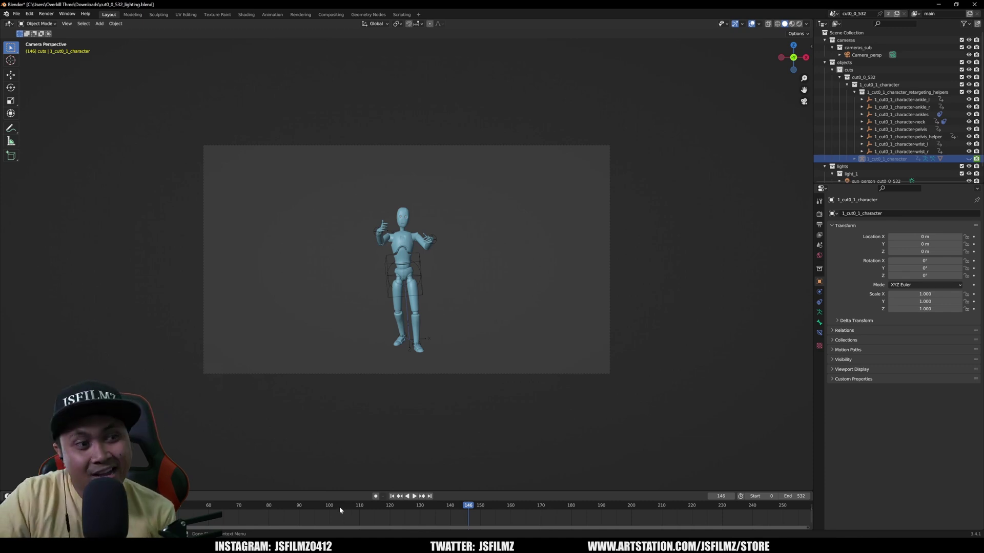
left_click_drag(339, 506, 428, 507)
key("space")
key("space")
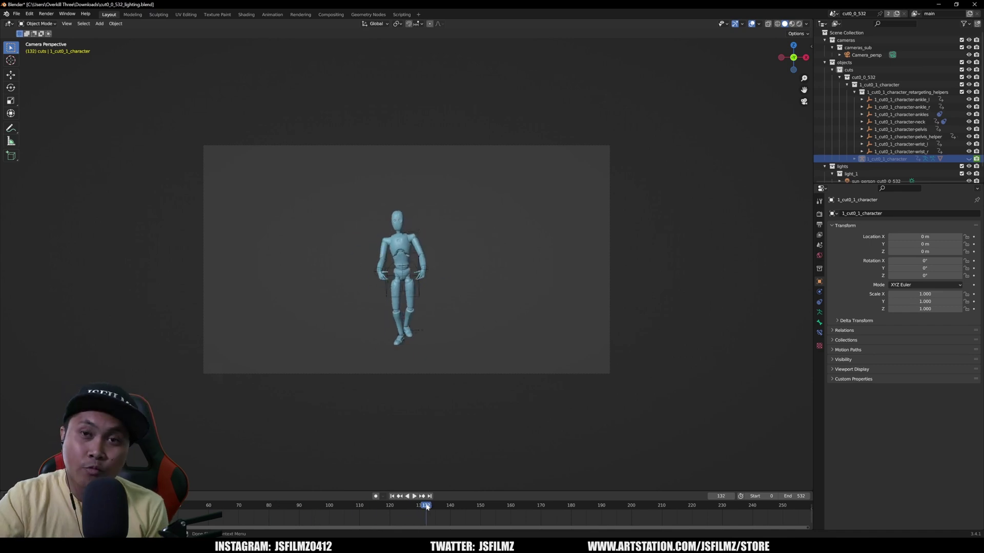